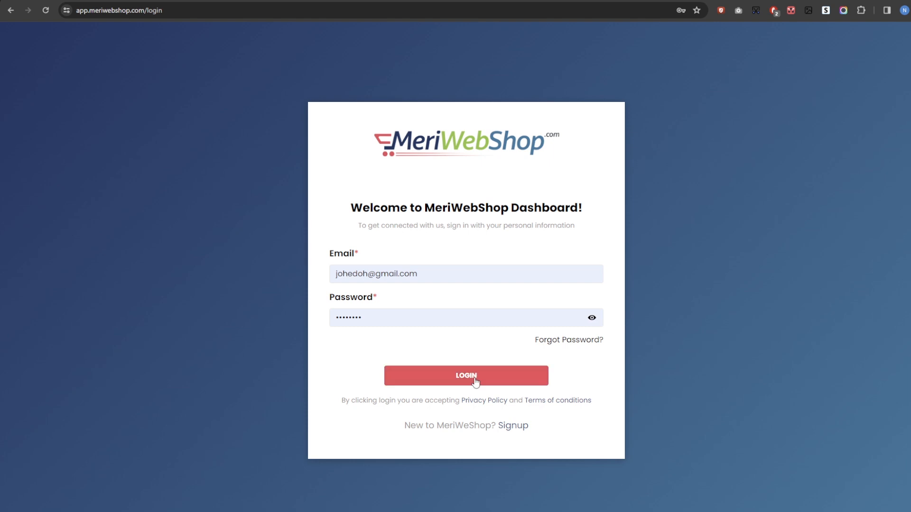
Step: Log in to the store dashboard with the prefilled credentials and start a new category, closing the tutorial video
{"action": "left_click", "coordinate": [475, 382]}
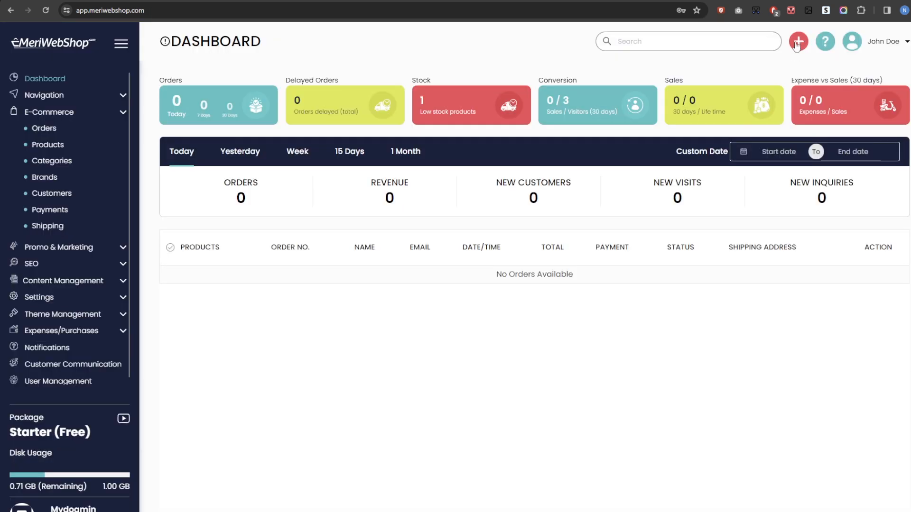
{"action": "left_click", "coordinate": [797, 43]}
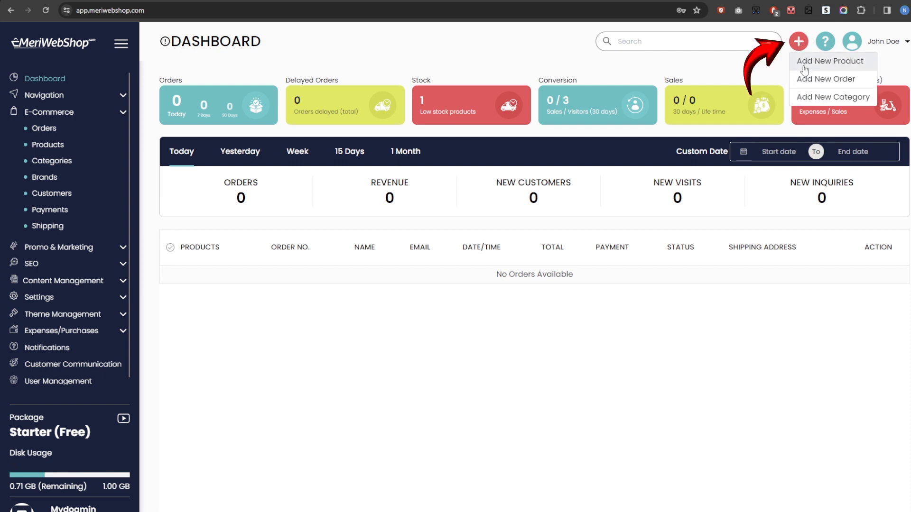
{"action": "left_click", "coordinate": [816, 100]}
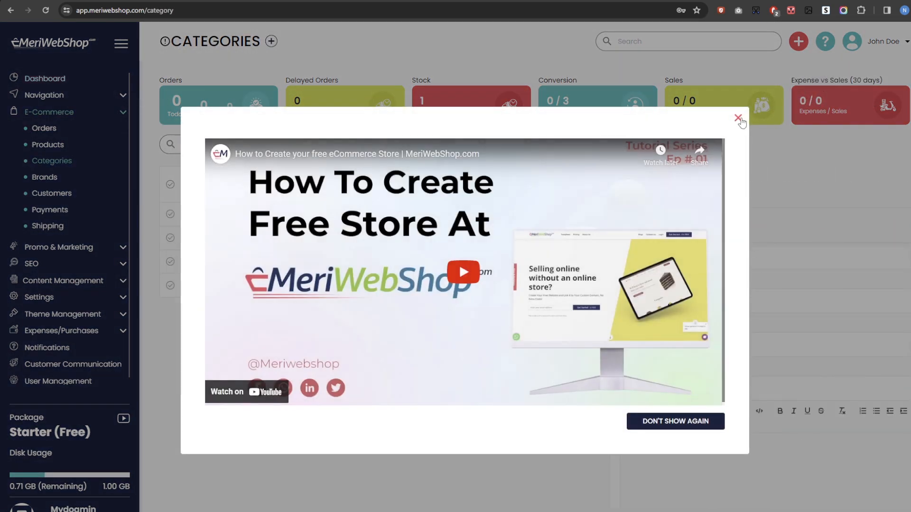
{"action": "left_click", "coordinate": [738, 118]}
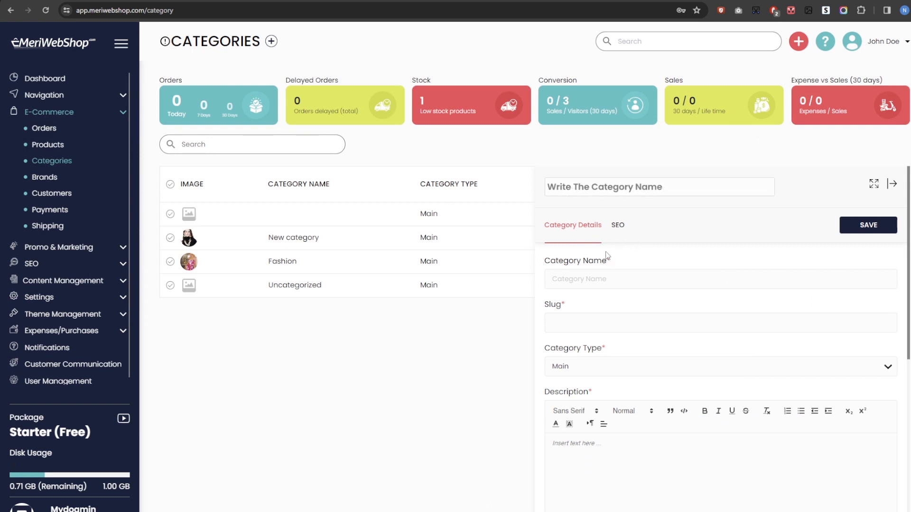
Step: Name the new category "Jackets" and set its slug to "women-jackets"
{"action": "left_click", "coordinate": [592, 281]}
{"action": "type", "text": "Jackets"}
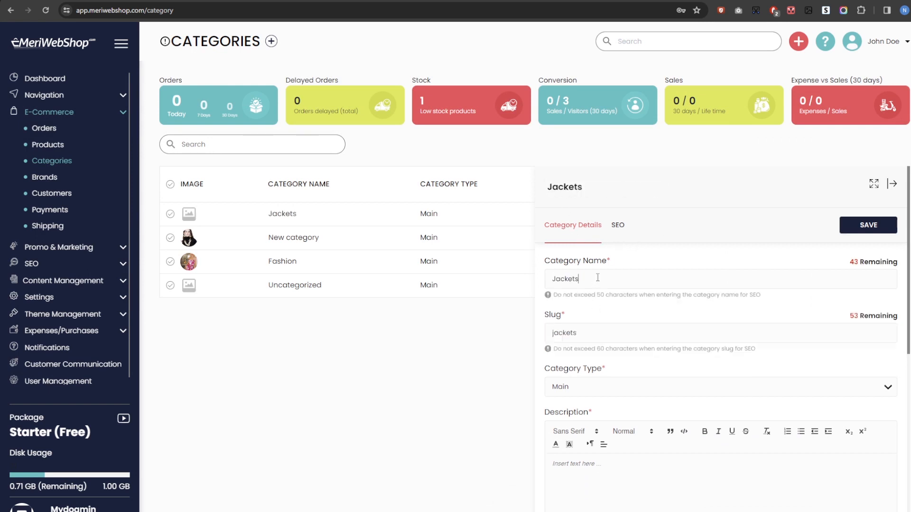
{"action": "scroll", "coordinate": [600, 261], "scroll_direction": "down", "scroll_amount": 1}
{"action": "scroll", "coordinate": [599, 259], "scroll_direction": "up", "scroll_amount": 1}
{"action": "double_click", "coordinate": [556, 333]}
{"action": "type", "text": "women-jackets"}
Step: Enter the category description "Find stylish and comfy jackets for any occasion in our 'Jackets' collection"
{"action": "scroll", "coordinate": [602, 377], "scroll_direction": "down", "scroll_amount": 1}
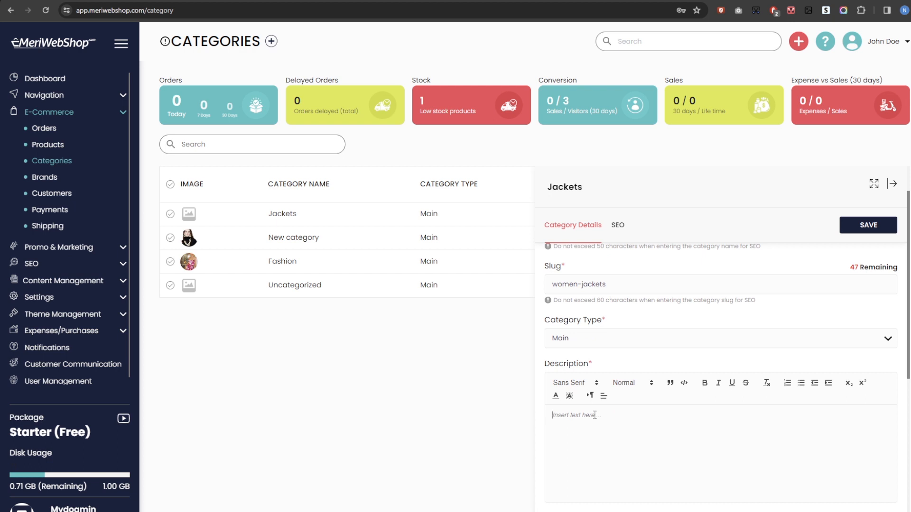
{"action": "left_click", "coordinate": [570, 417]}
{"action": "type", "text": "Find stylish and comfy jackets for any occasion in our 'Jackets' collection"}
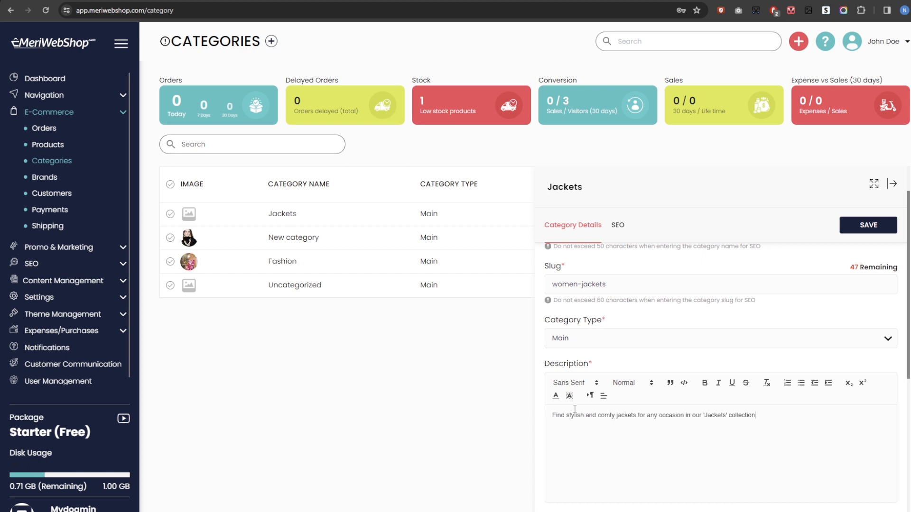
Step: Upload man-on-a-gray-background-is-warm.png from Downloads as the Jackets category's featured image
{"action": "scroll", "coordinate": [581, 412], "scroll_direction": "down", "scroll_amount": 1}
{"action": "scroll", "coordinate": [707, 383], "scroll_direction": "down", "scroll_amount": 4}
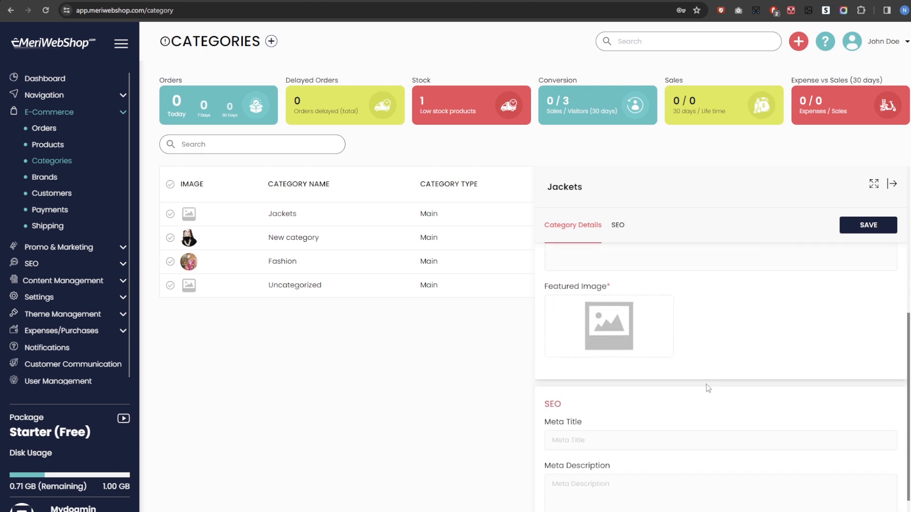
{"action": "scroll", "coordinate": [707, 384], "scroll_direction": "up", "scroll_amount": 3}
{"action": "left_click", "coordinate": [605, 451]}
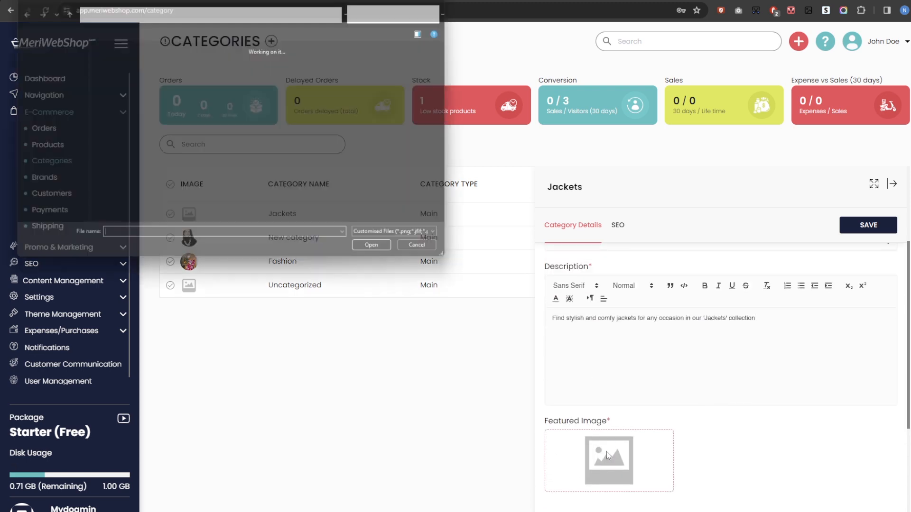
{"action": "left_click", "coordinate": [154, 66]}
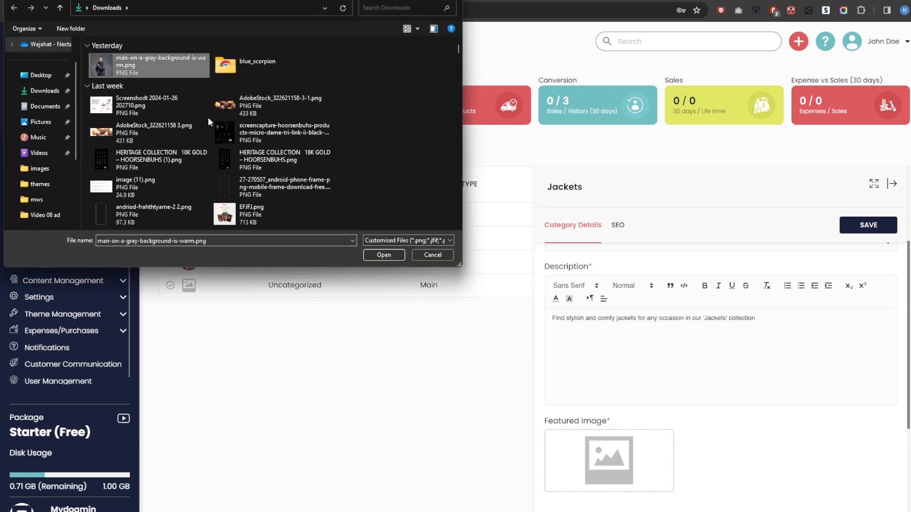
{"action": "left_click", "coordinate": [384, 255]}
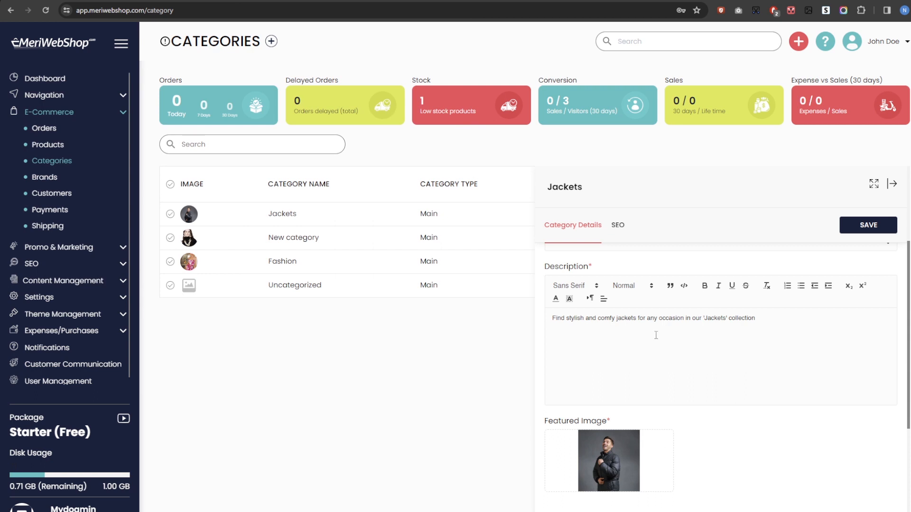
Step: Set the meta title to "jackets and comfort", reuse the category description text as the meta description, and save the category
{"action": "scroll", "coordinate": [656, 336], "scroll_direction": "down", "scroll_amount": 4}
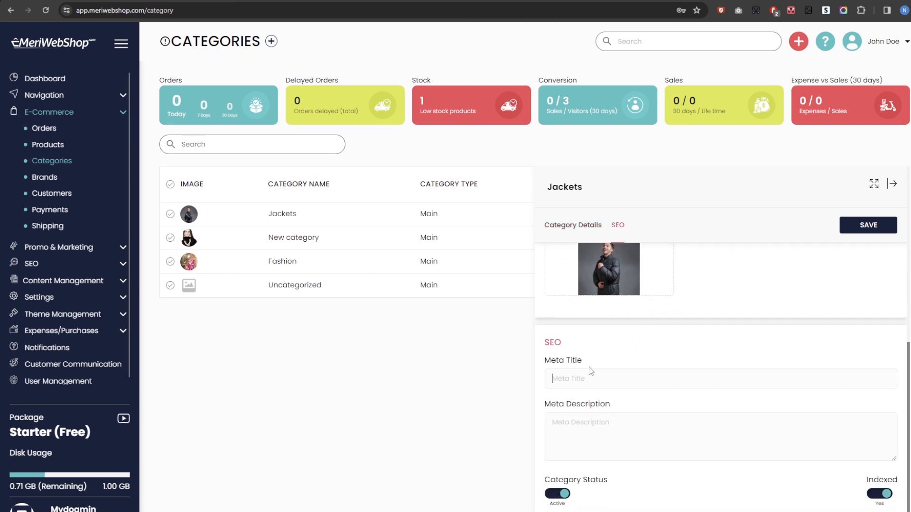
{"action": "type", "text": "ja"}
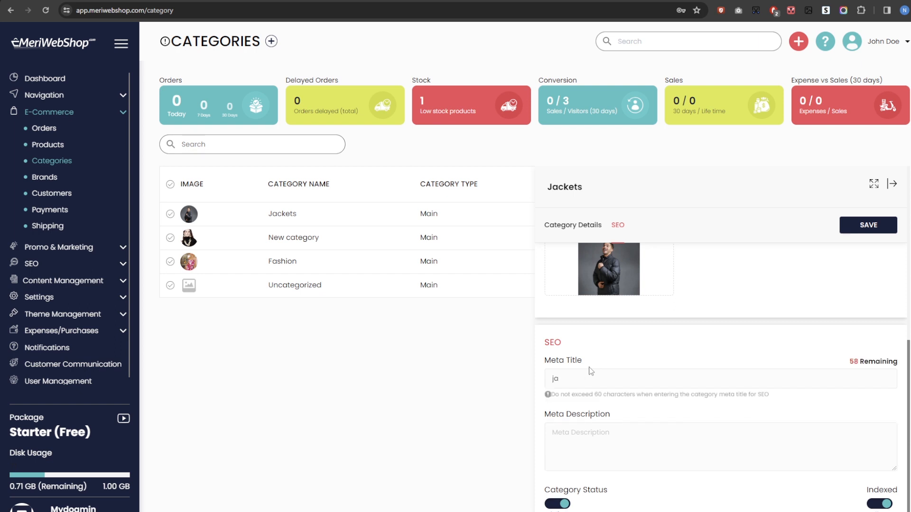
{"action": "type", "text": "ckets and comfort"}
{"action": "left_click", "coordinate": [592, 433]}
{"action": "type", "text": "Find stylish and comfy jackets for any occasion in our 'Jackets' collection"}
{"action": "scroll", "coordinate": [683, 435], "scroll_direction": "down", "scroll_amount": 1}
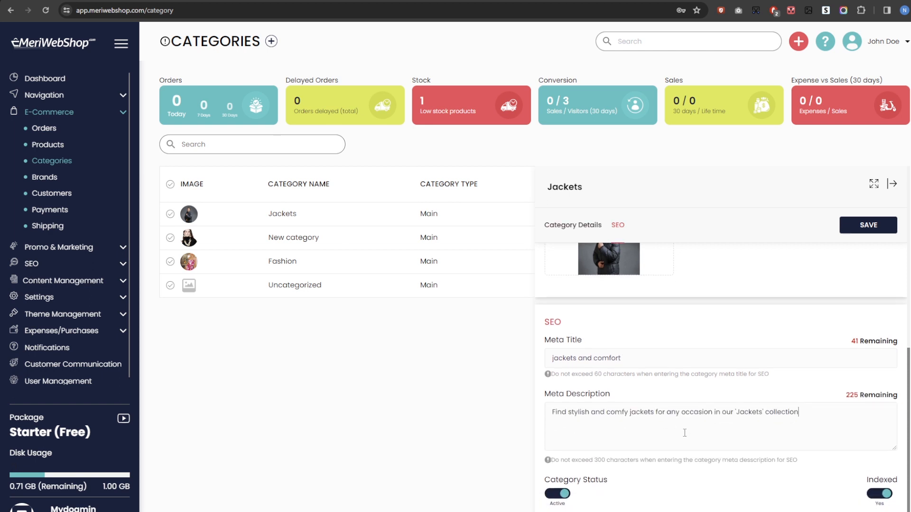
{"action": "scroll", "coordinate": [759, 332], "scroll_direction": "up", "scroll_amount": 10}
{"action": "left_click", "coordinate": [868, 225]}
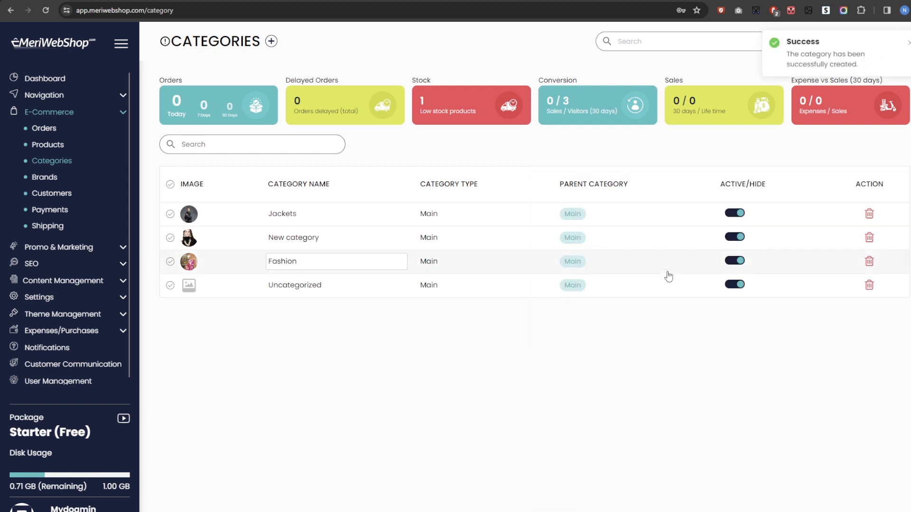
Step: Start a new product named "Puffer jacket" with the short description "Find stylish and comfy jackets for any occasion in our 'Jackets' collection"
{"action": "left_click", "coordinate": [804, 62]}
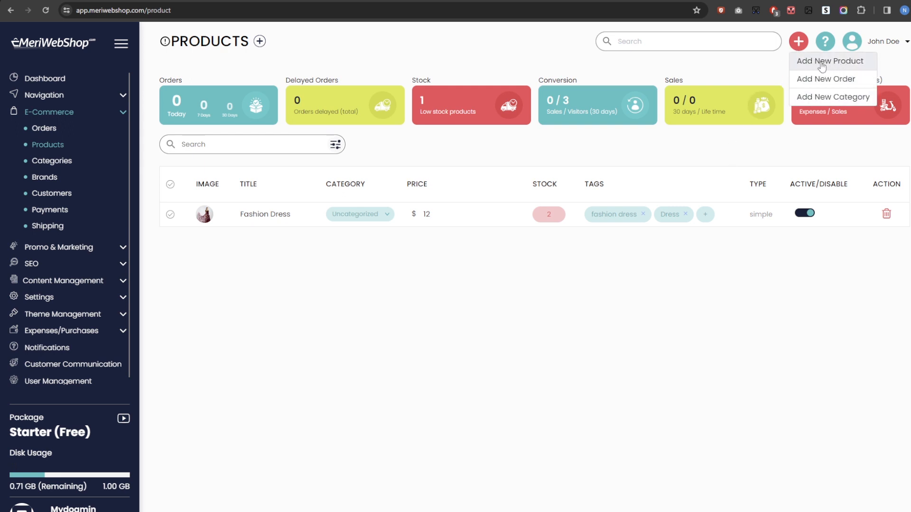
{"action": "left_click", "coordinate": [822, 66]}
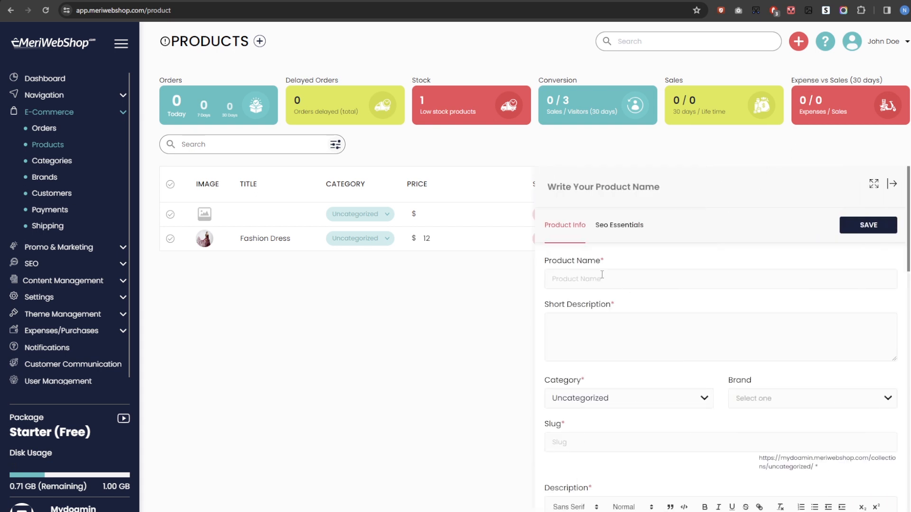
{"action": "left_click", "coordinate": [598, 275]}
{"action": "left_click", "coordinate": [601, 304]}
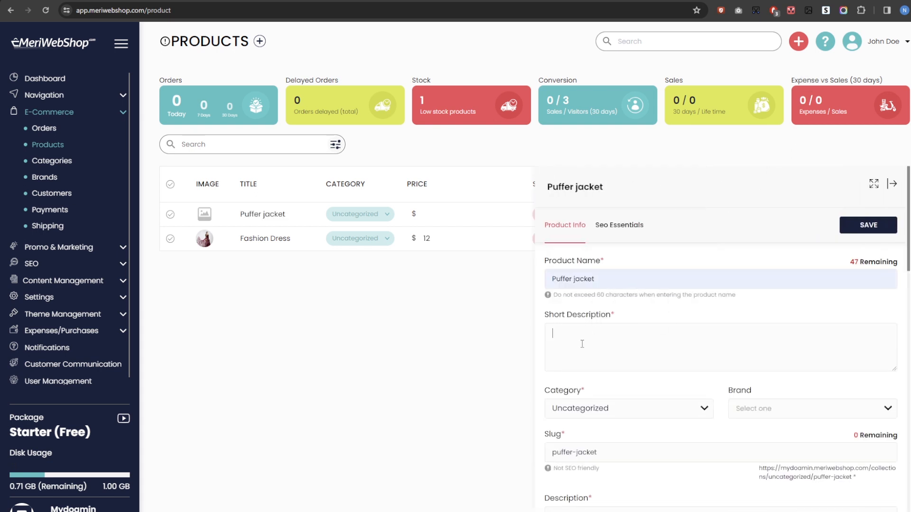
{"action": "type", "text": "Find stylish and comfy jackets for any occasion in our 'Jackets' collection"}
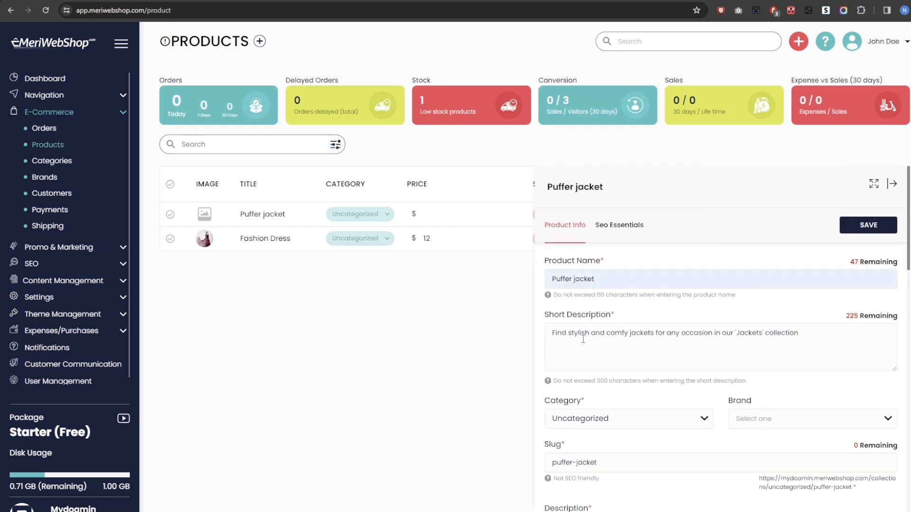
Step: Assign the Puffer jacket product to the Jackets category
{"action": "scroll", "coordinate": [583, 338], "scroll_direction": "down", "scroll_amount": 2}
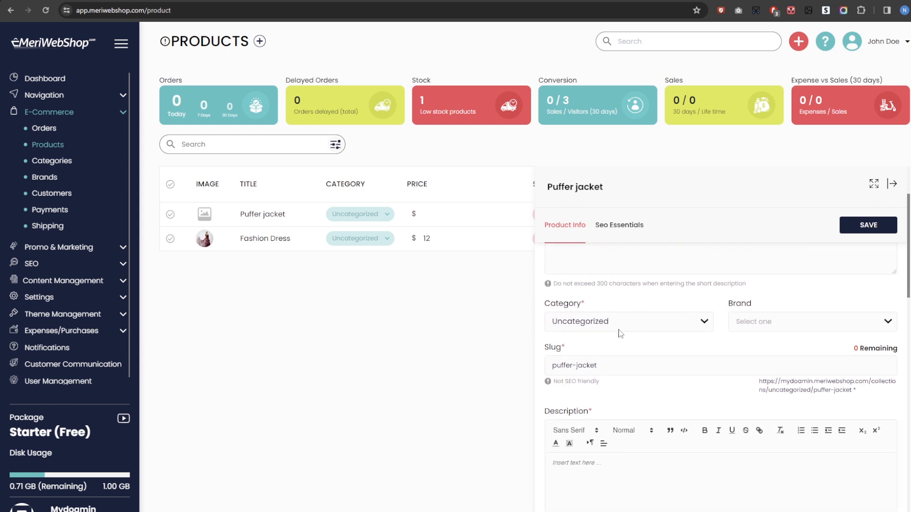
{"action": "left_click", "coordinate": [614, 328]}
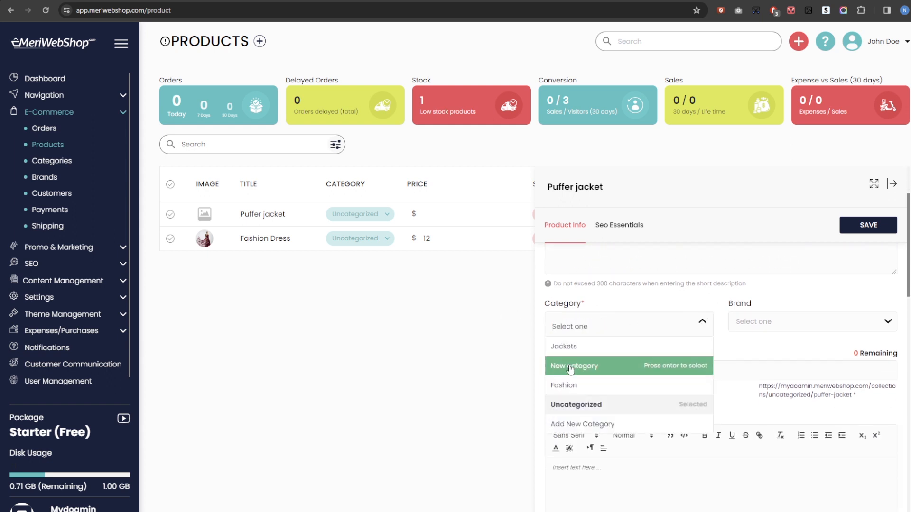
{"action": "left_click", "coordinate": [574, 346]}
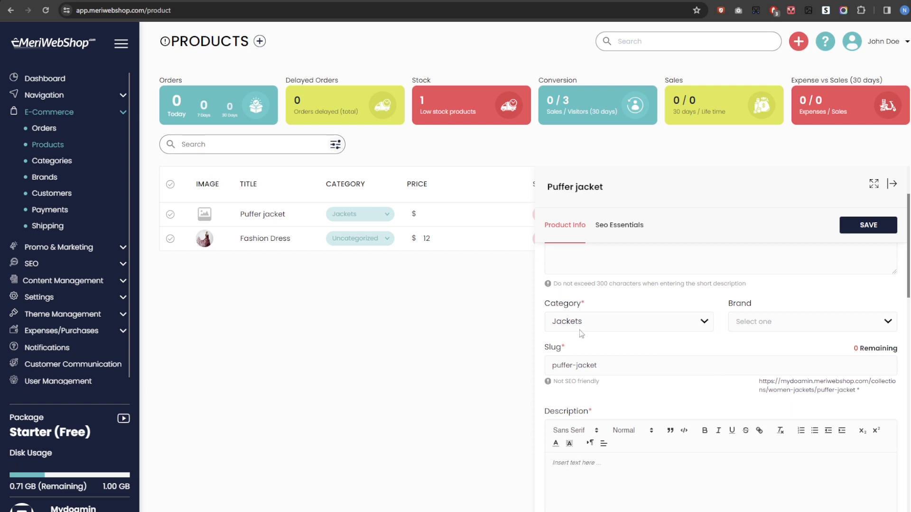
Step: Enter the full product description "Find stylish and comfy jackets for any occasion in our 'Jackets' collection"
{"action": "scroll", "coordinate": [605, 378], "scroll_direction": "down", "scroll_amount": 1}
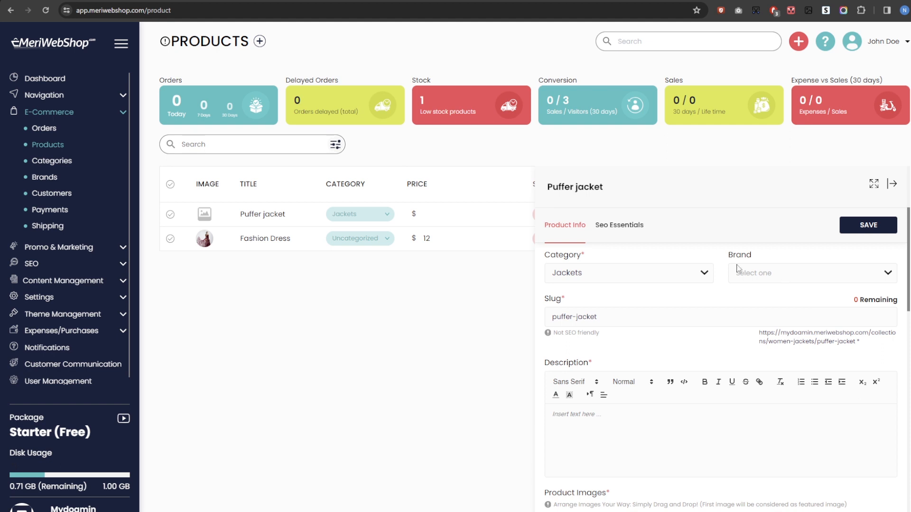
{"action": "scroll", "coordinate": [649, 426], "scroll_direction": "down", "scroll_amount": 2}
{"action": "scroll", "coordinate": [631, 389], "scroll_direction": "up", "scroll_amount": 1}
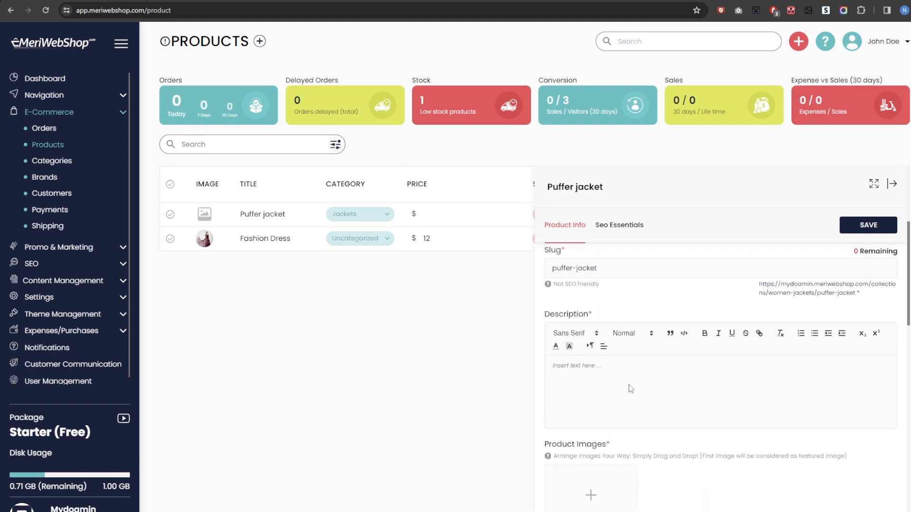
{"action": "type", "text": "Find stylish and comfy jackets for any occasion in our 'Jackets' collection"}
Step: Upload an image file from Downloads as the Puffer jacket's first product image
{"action": "scroll", "coordinate": [825, 418], "scroll_direction": "down", "scroll_amount": 2}
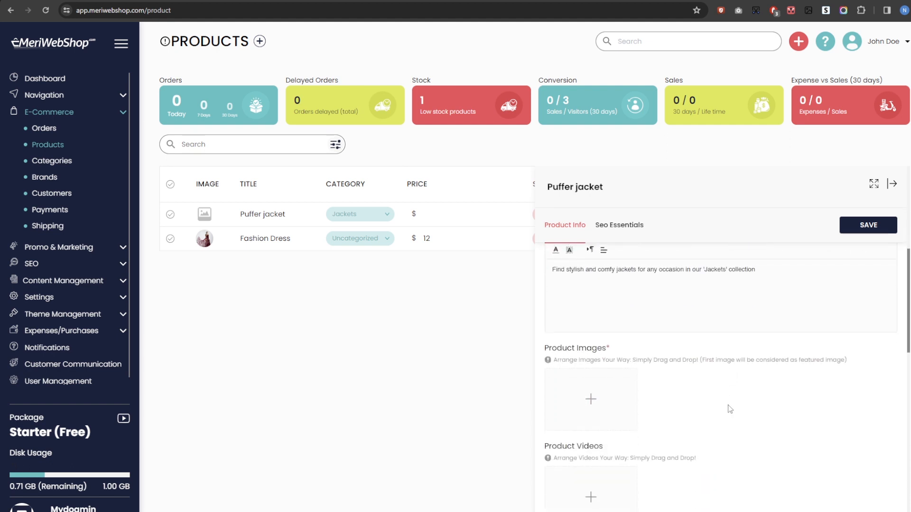
{"action": "left_click", "coordinate": [611, 398]}
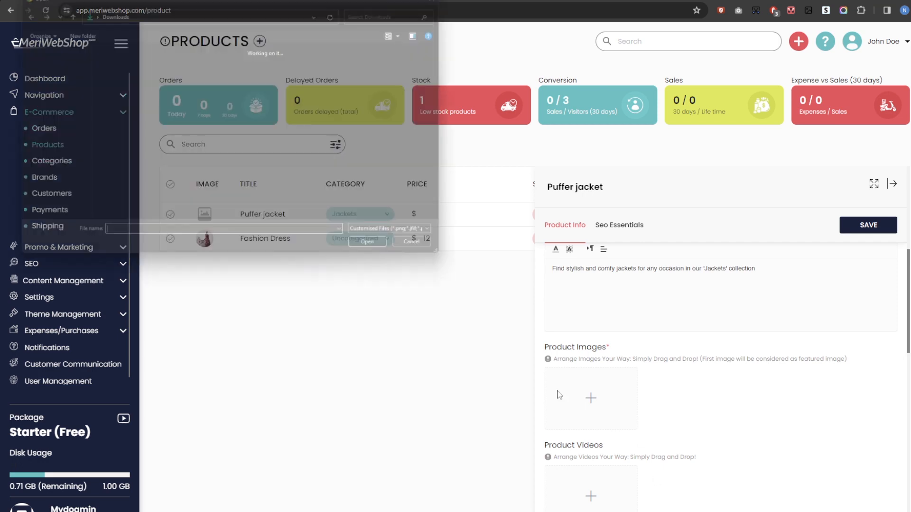
{"action": "left_click", "coordinate": [382, 253]}
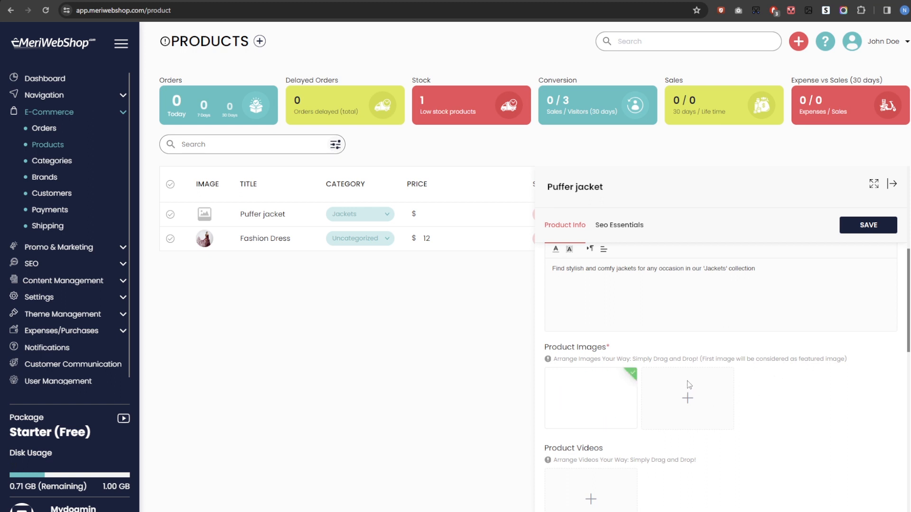
Step: Change the product type to variable in the new product form
{"action": "scroll", "coordinate": [769, 399], "scroll_direction": "up", "scroll_amount": 1}
{"action": "scroll", "coordinate": [769, 399], "scroll_direction": "down", "scroll_amount": 1}
{"action": "scroll", "coordinate": [769, 398], "scroll_direction": "down", "scroll_amount": 2}
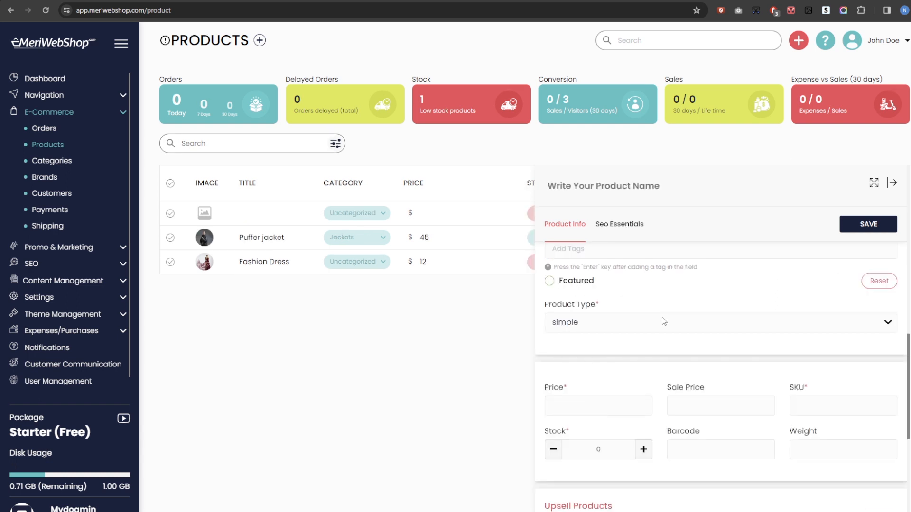
{"action": "left_click", "coordinate": [622, 326]}
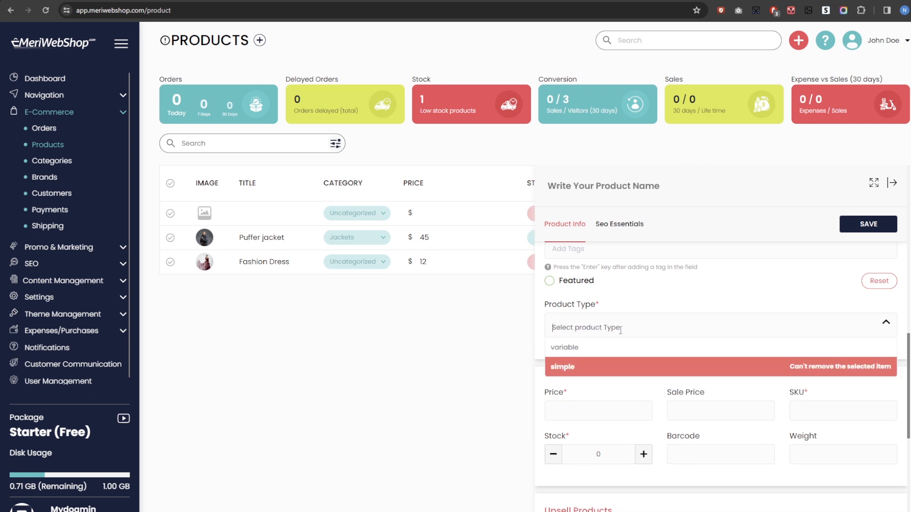
{"action": "left_click", "coordinate": [580, 349]}
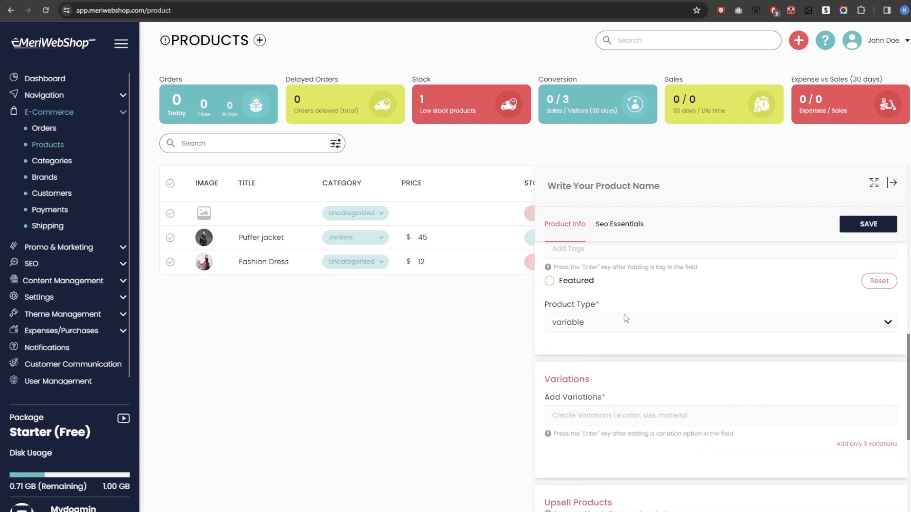
Step: Add the variations "Small" and "Large" to the variable product and start entering a third one
{"action": "left_click", "coordinate": [592, 420]}
{"action": "type", "text": "Small"}
{"action": "key", "text": "Return"}
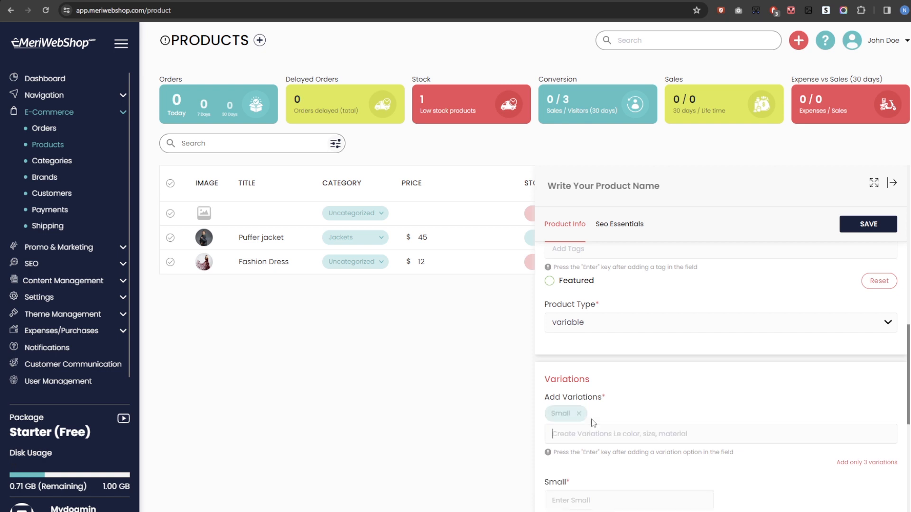
{"action": "type", "text": "Large"}
{"action": "key", "text": "Return"}
{"action": "type", "text": "Me"}
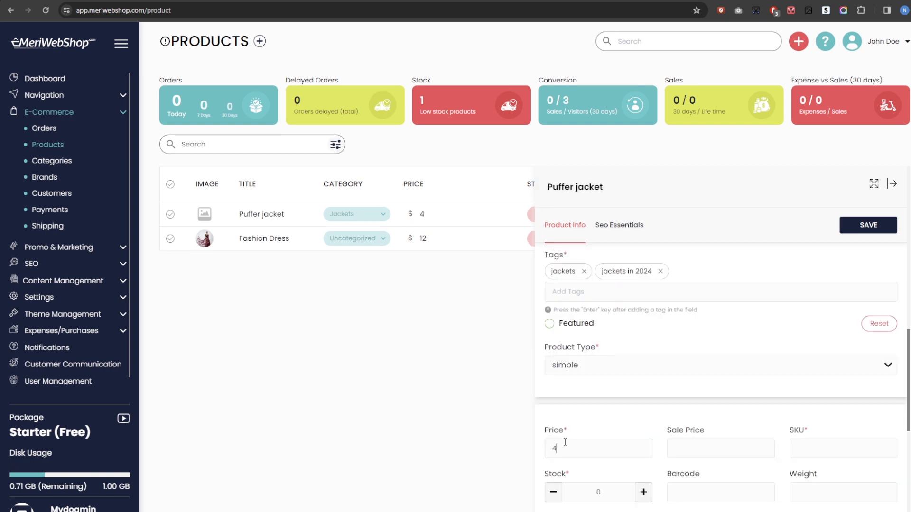
Step: Set the Puffer jacket's price to 45, sale price to 40, SKU to MUI34392KJ and stock to 100
{"action": "type", "text": "5"}
{"action": "left_click", "coordinate": [724, 446]}
{"action": "type", "text": "40"}
{"action": "left_click", "coordinate": [825, 443]}
{"action": "type", "text": "MUI34392KJ"}
{"action": "scroll", "coordinate": [825, 443], "scroll_direction": "down", "scroll_amount": 3}
{"action": "left_click", "coordinate": [593, 345]}
{"action": "type", "text": "100"}
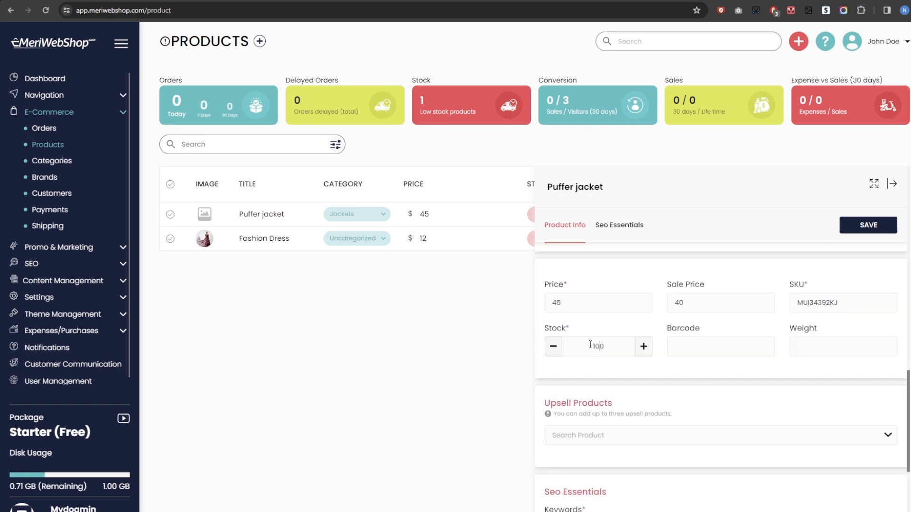
{"action": "left_click", "coordinate": [706, 340]}
{"action": "type", "text": "196256747467"}
{"action": "left_click", "coordinate": [807, 346]}
{"action": "type", "text": "0.5"}
Step: Add Fashion Dress as an upsell product for the Puffer jacket and remove it again
{"action": "scroll", "coordinate": [636, 386], "scroll_direction": "down", "scroll_amount": 1}
{"action": "left_click", "coordinate": [637, 386]}
{"action": "left_click", "coordinate": [620, 372]}
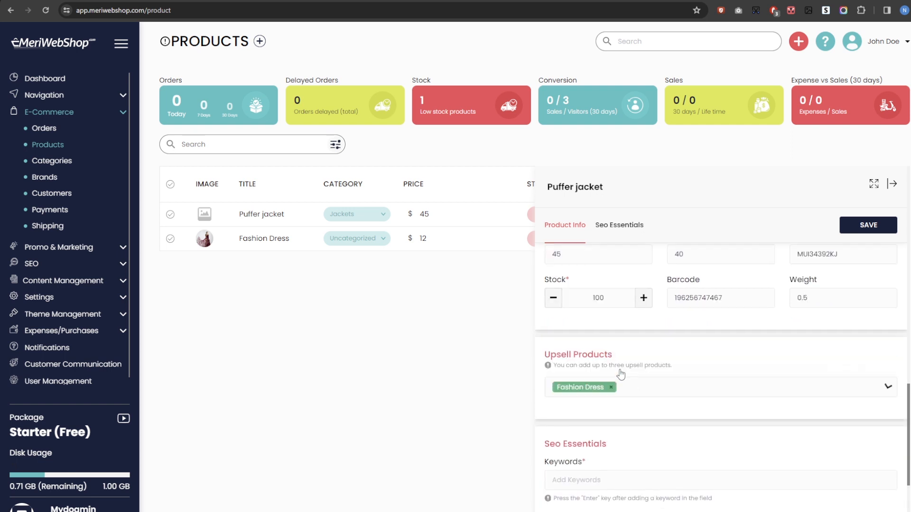
{"action": "left_click", "coordinate": [612, 388]}
{"action": "scroll", "coordinate": [619, 417], "scroll_direction": "down", "scroll_amount": 3}
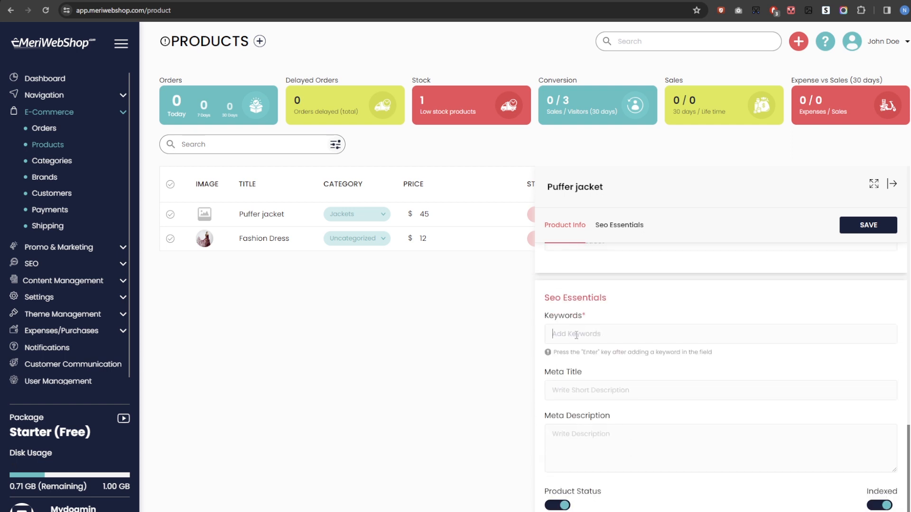
Step: Add the SEO keywords "Jackets", "new jackets in 2024" and "jackets in us" to the Puffer jacket
{"action": "left_click", "coordinate": [576, 335]}
{"action": "type", "text": "Jockets"}
{"action": "key", "text": "Return"}
{"action": "type", "text": "new jackets in 2024"}
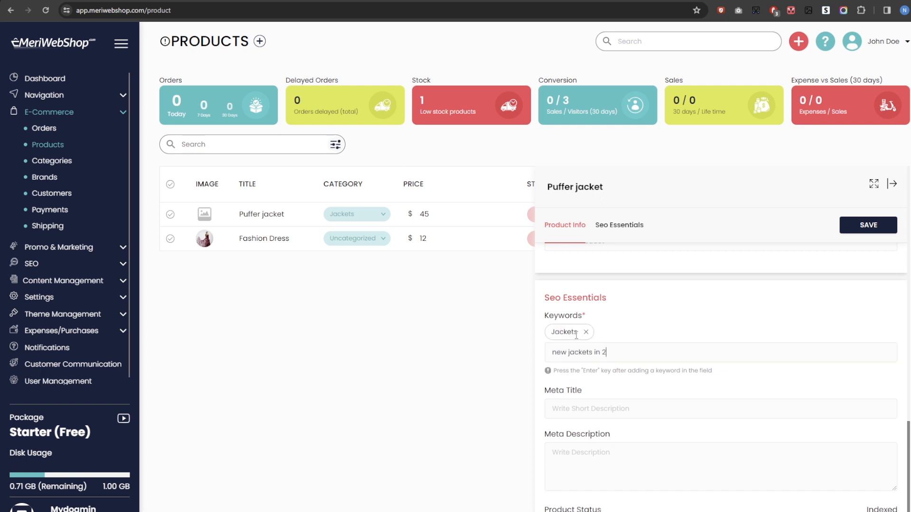
{"action": "key", "text": "Return"}
{"action": "type", "text": "jacke"}
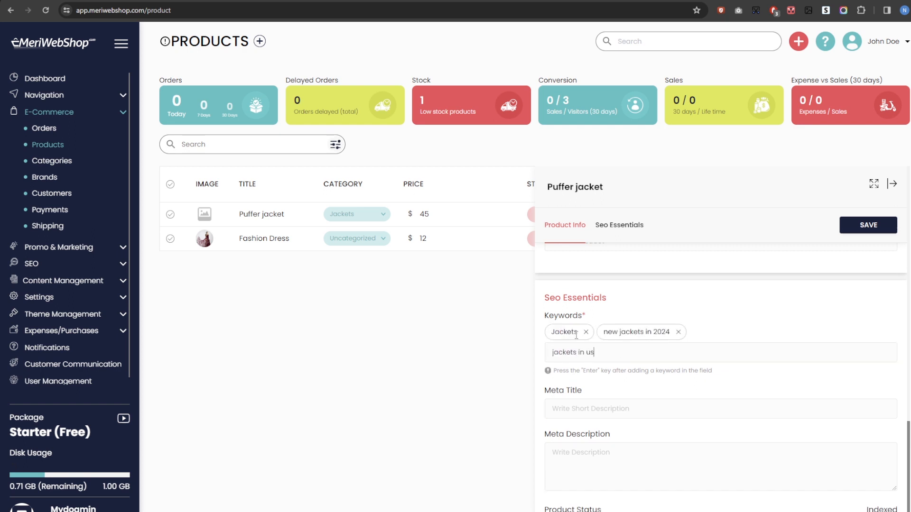
{"action": "key", "text": "Return"}
Step: Set the meta title to "puffer jackets for men and women" and the meta description to "Find stylish and comfy jackets for any occasion in our 'Jackets' collection"
{"action": "scroll", "coordinate": [589, 414], "scroll_direction": "down", "scroll_amount": 1}
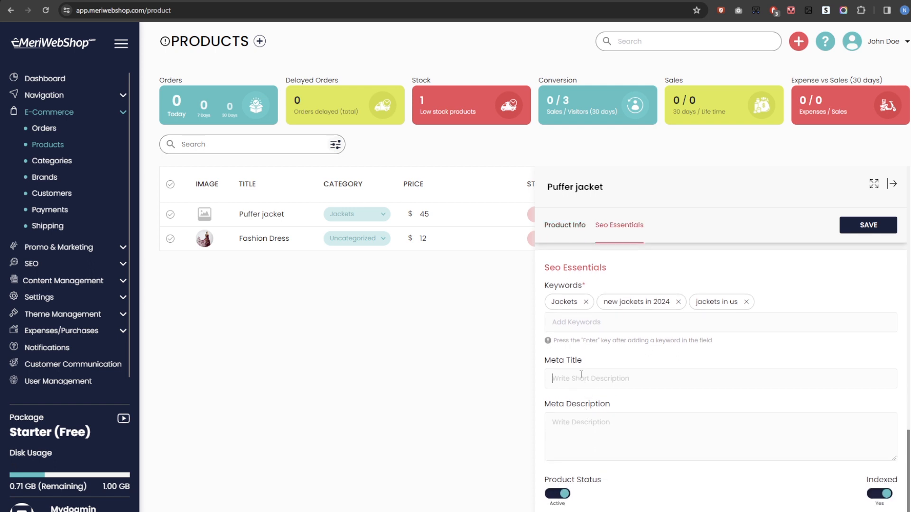
{"action": "left_click", "coordinate": [578, 374]}
{"action": "type", "text": "puffer jack"}
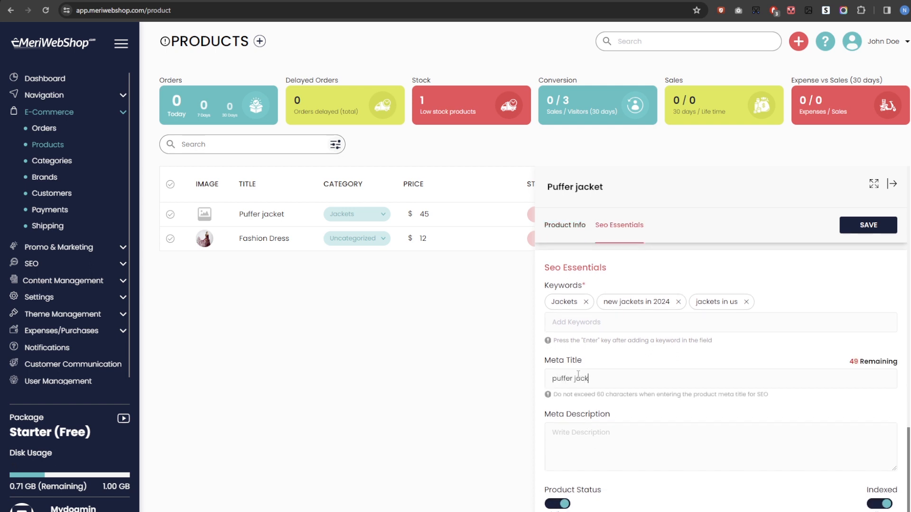
{"action": "type", "text": "ets for men and women"}
{"action": "left_click", "coordinate": [612, 426]}
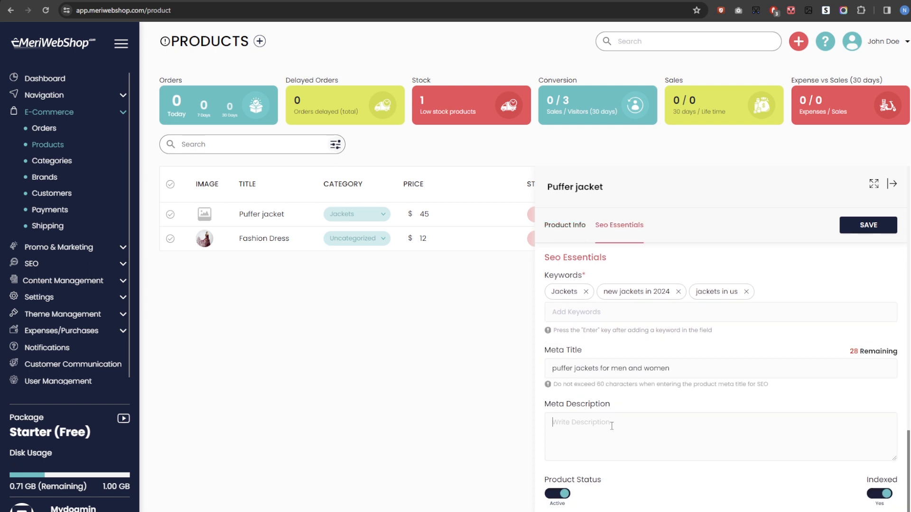
{"action": "type", "text": "Find stylish and comfy jackets for any occasion in our 'Jackets' collection"}
Step: Save the Puffer jacket product and preview its page on the live storefront
{"action": "scroll", "coordinate": [622, 424], "scroll_direction": "down", "scroll_amount": 1}
{"action": "scroll", "coordinate": [740, 421], "scroll_direction": "up", "scroll_amount": 10}
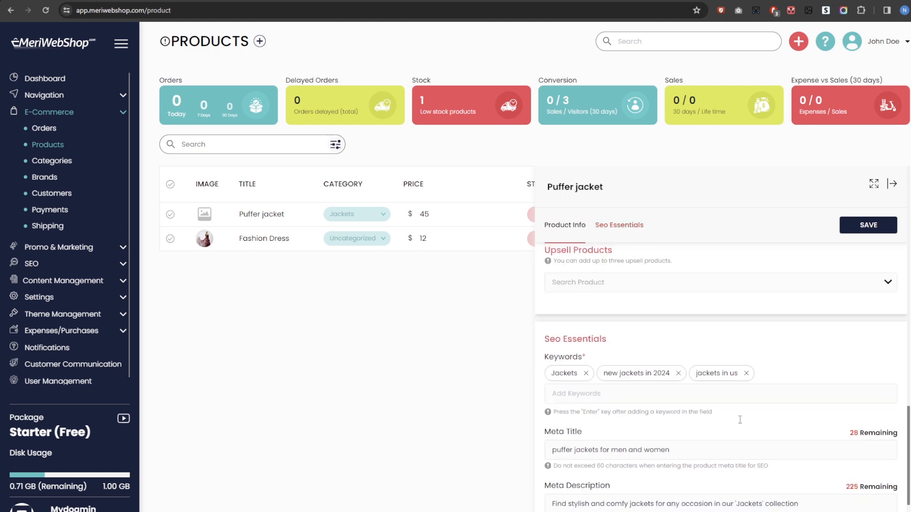
{"action": "scroll", "coordinate": [673, 322], "scroll_direction": "up", "scroll_amount": 8}
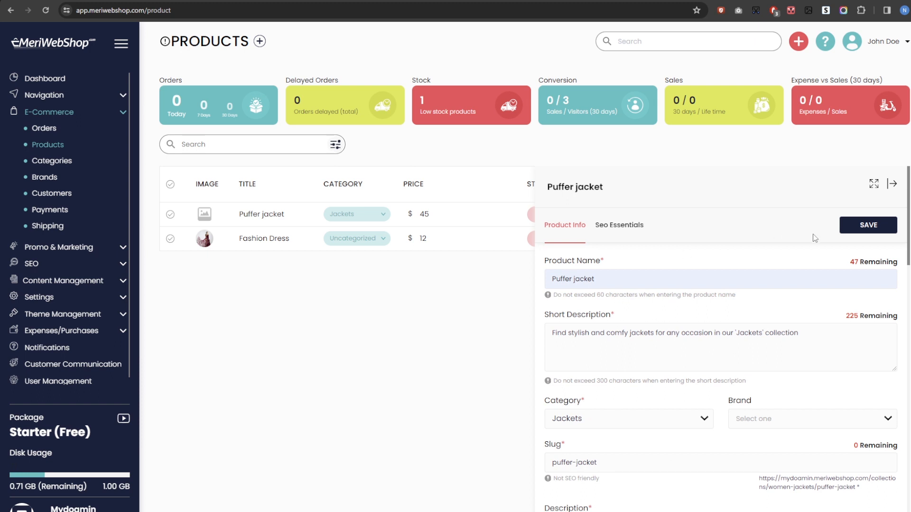
{"action": "left_click", "coordinate": [868, 225]}
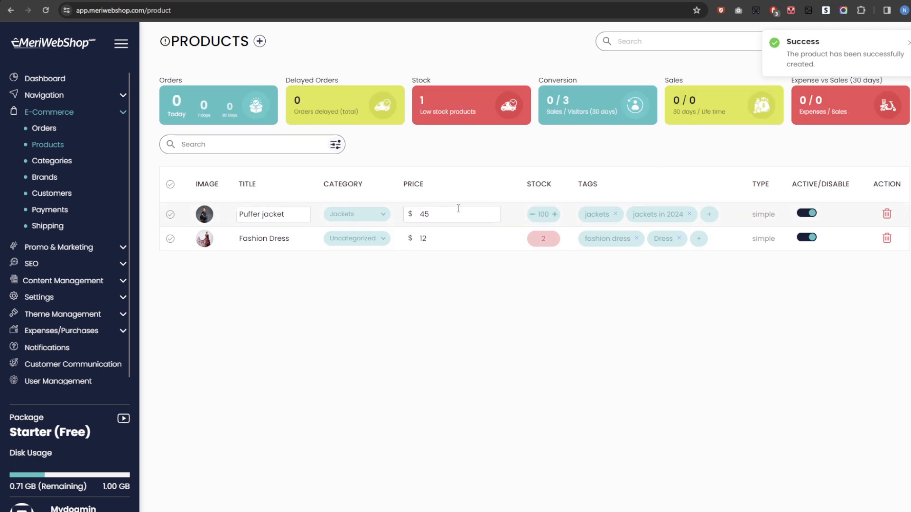
{"action": "left_click", "coordinate": [313, 214]}
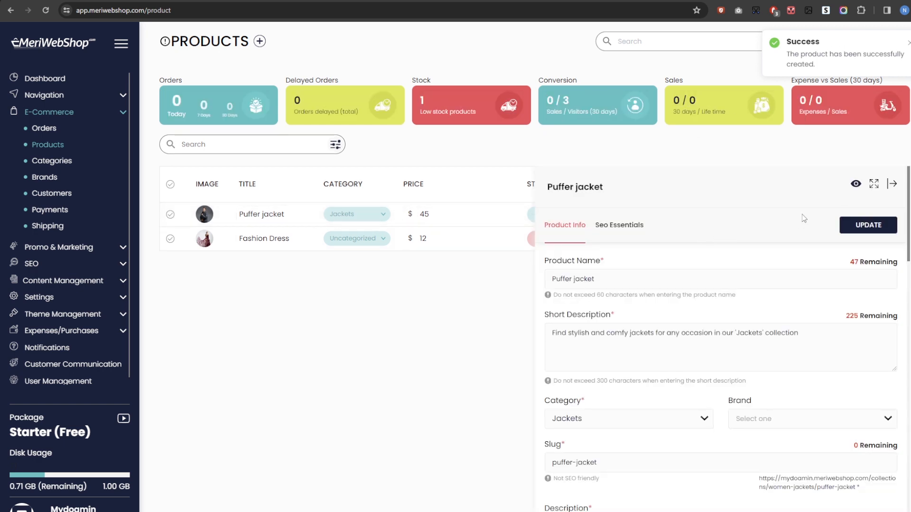
{"action": "left_click", "coordinate": [855, 185]}
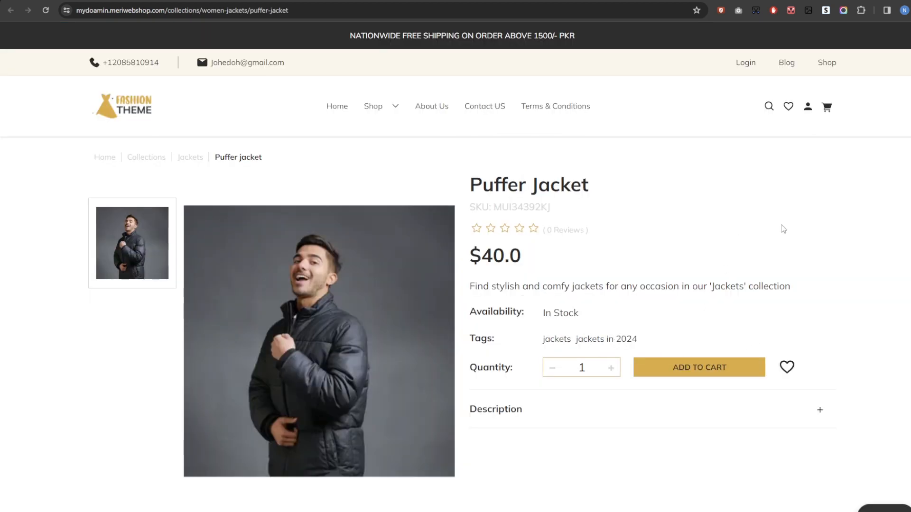